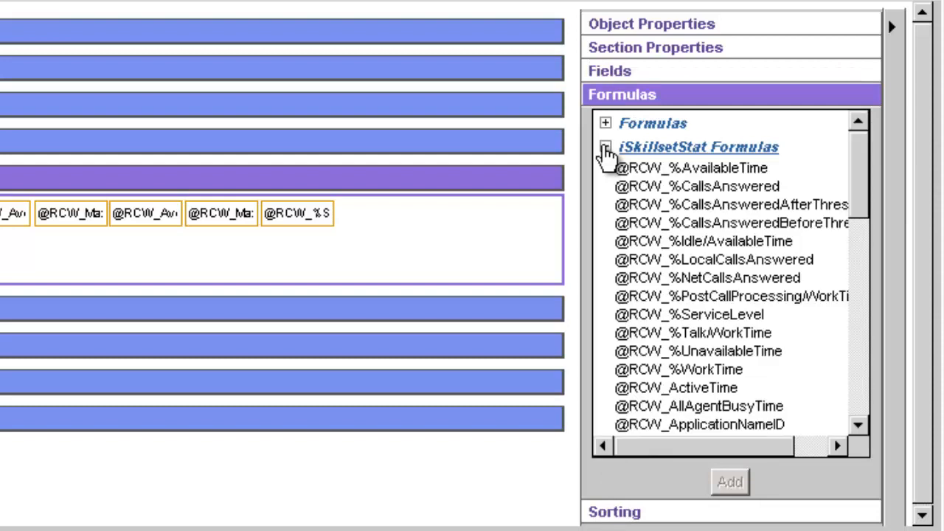
# Go to Field Selection and add the iSkillsetStat field SkillsetAbandonedAftThreshold to the selected report fields.
pyautogui.click(705, 170)
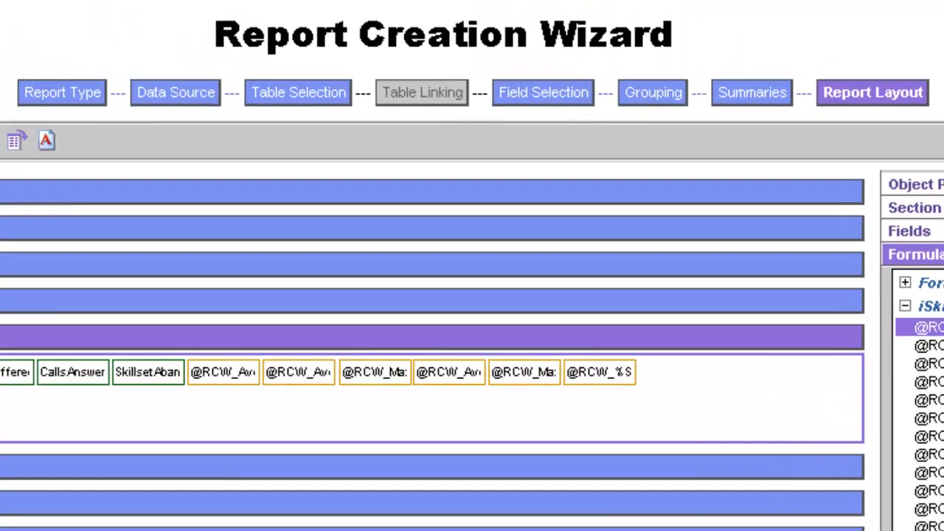
pyautogui.click(543, 98)
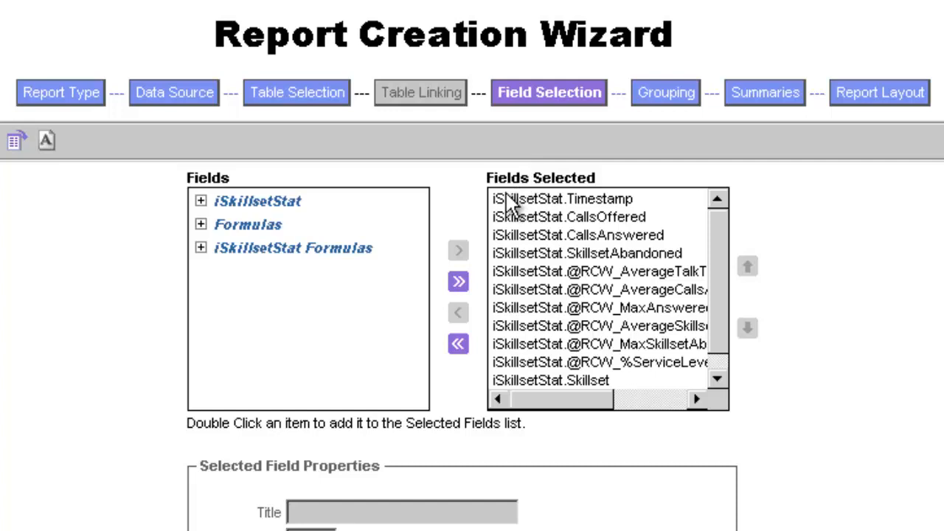
pyautogui.click(201, 202)
pyautogui.click(418, 360)
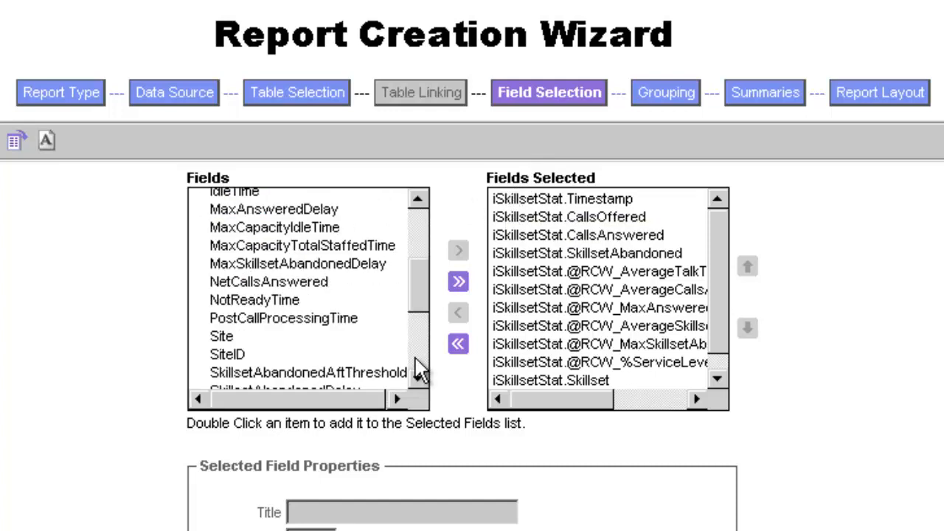
pyautogui.click(370, 375)
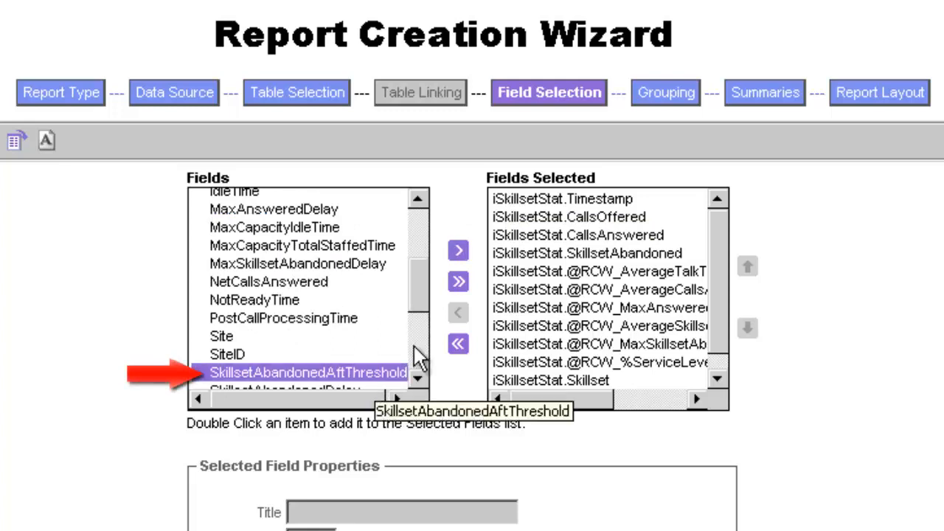
pyautogui.click(457, 253)
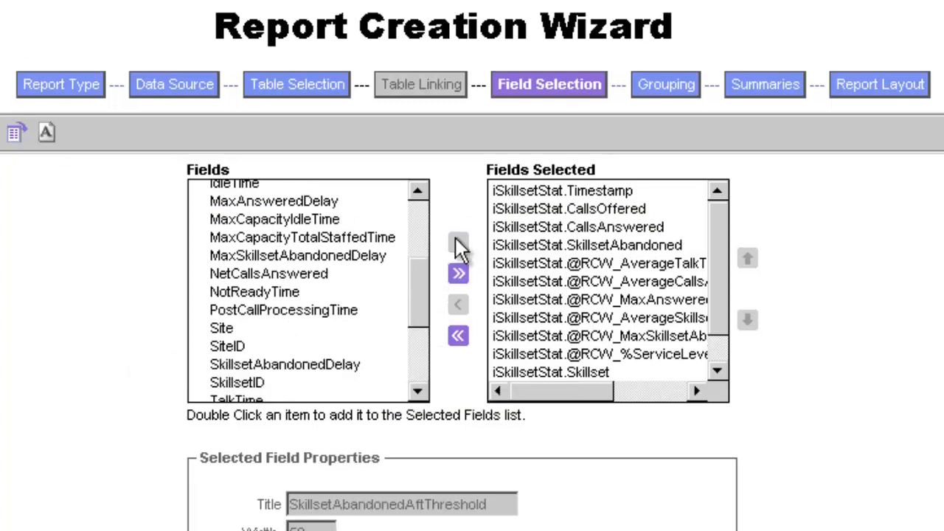
# Add a Sum summary of SkillsetAbandonedAftThreshold to the Report Footer, Group Footer #1 and Group Footer #2.
pyautogui.scroll(-3, 517, 418)
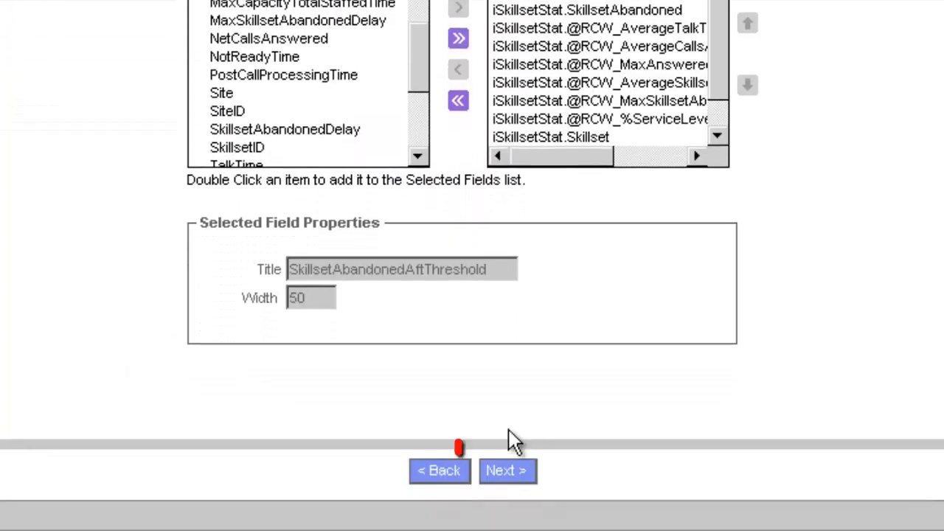
pyautogui.click(509, 472)
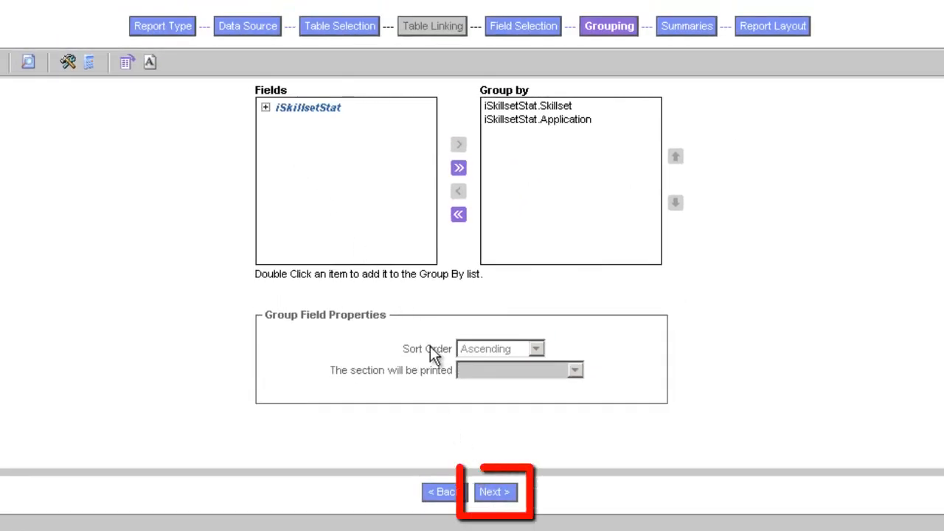
pyautogui.click(486, 493)
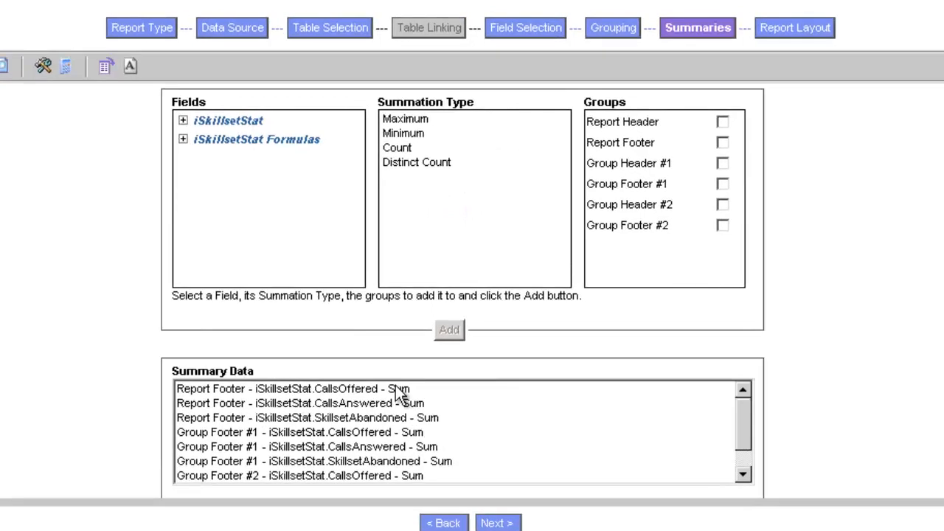
pyautogui.click(35, 185)
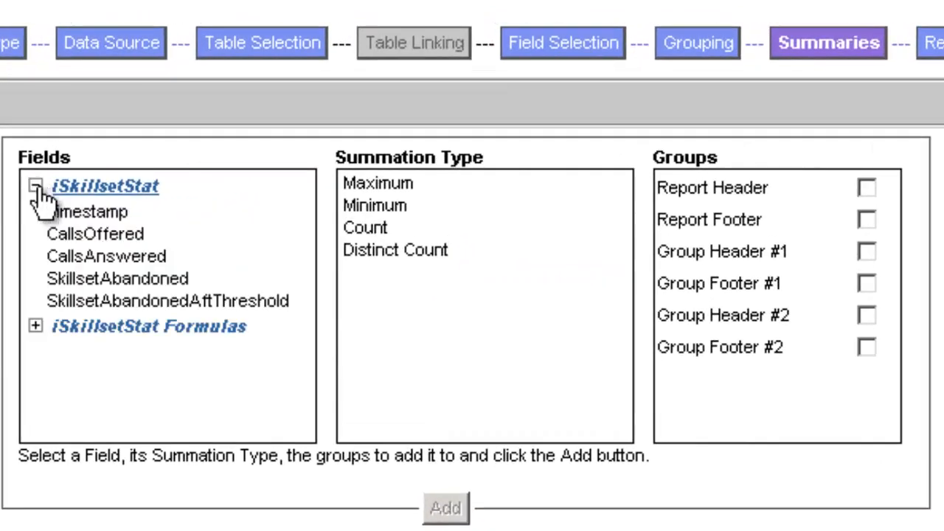
pyautogui.click(126, 301)
pyautogui.click(369, 182)
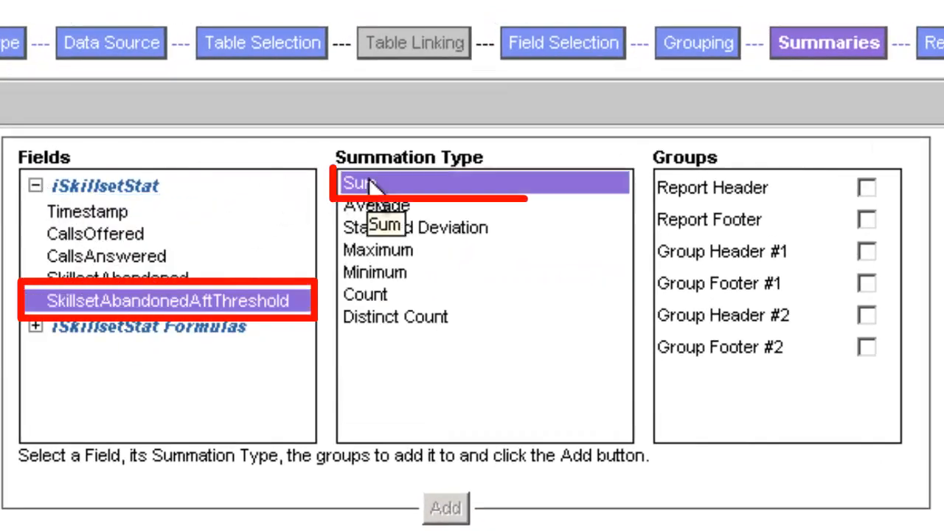
pyautogui.click(867, 220)
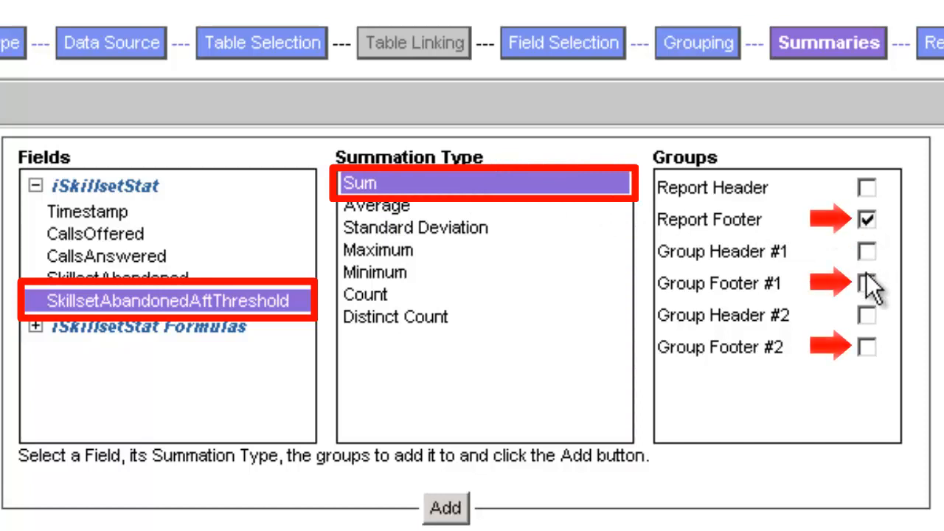
pyautogui.click(867, 284)
pyautogui.click(868, 348)
pyautogui.click(446, 509)
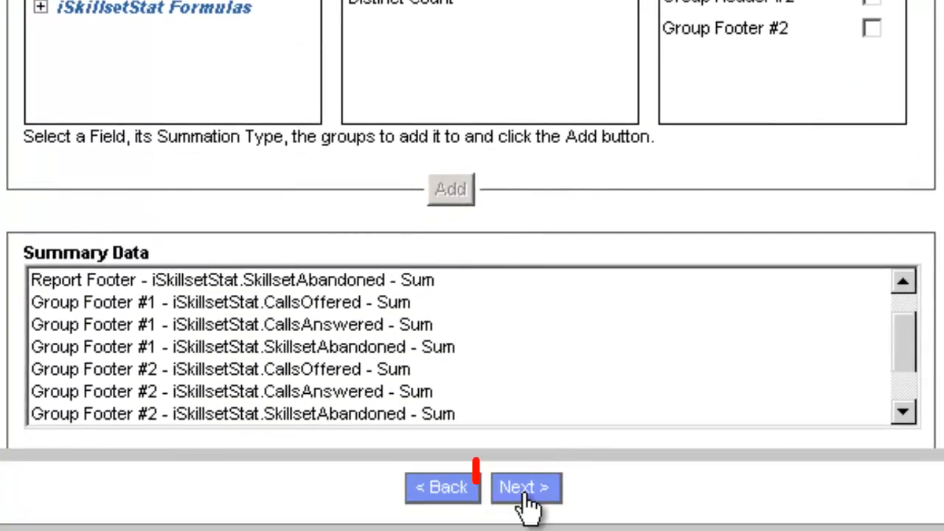
# In the report layout's Page Header, retitle the SkillsetAbandonedAftThreshold column label as "Aban After Thresh".
pyautogui.click(526, 493)
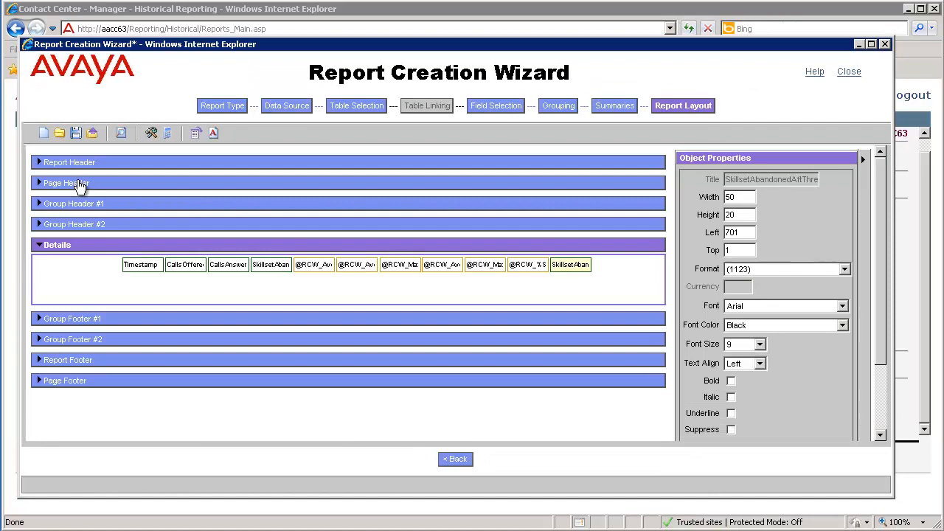
pyautogui.click(83, 183)
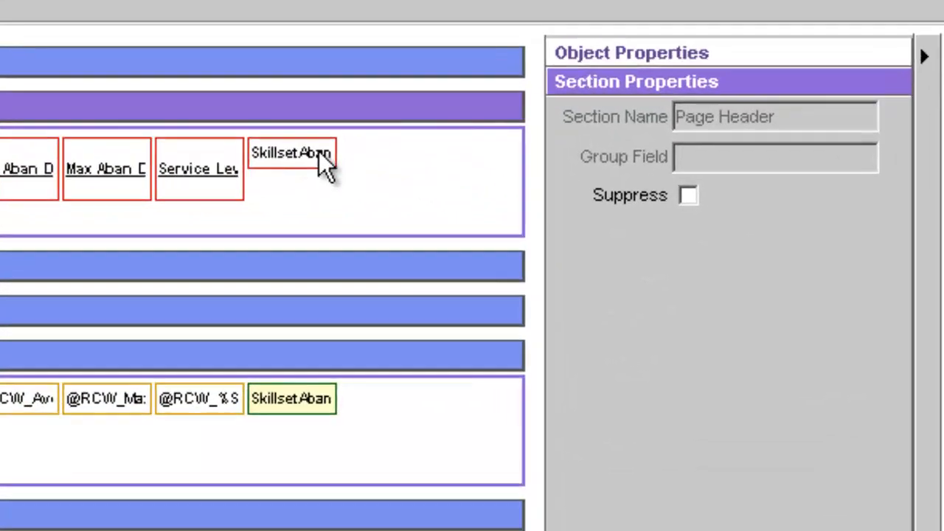
pyautogui.click(499, 190)
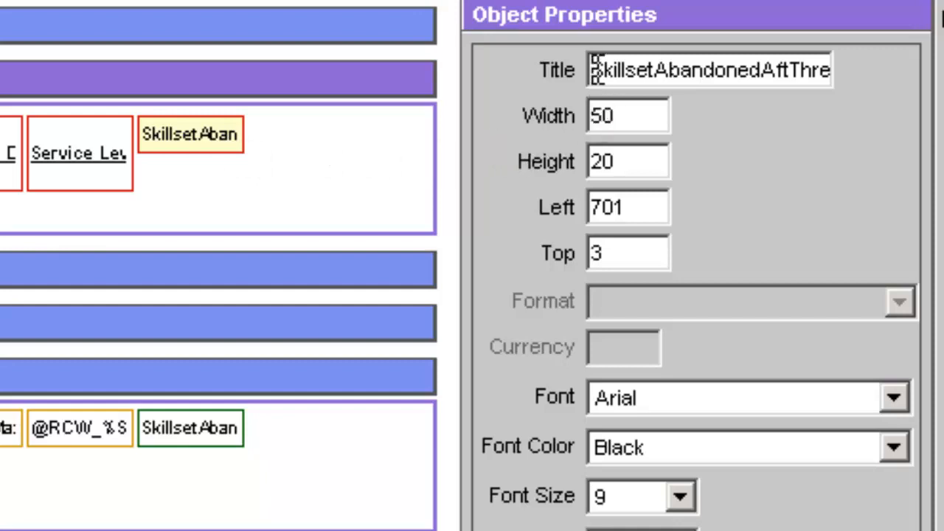
pyautogui.moveTo(595, 71); pyautogui.dragTo(939, 100)
pyautogui.write('A')
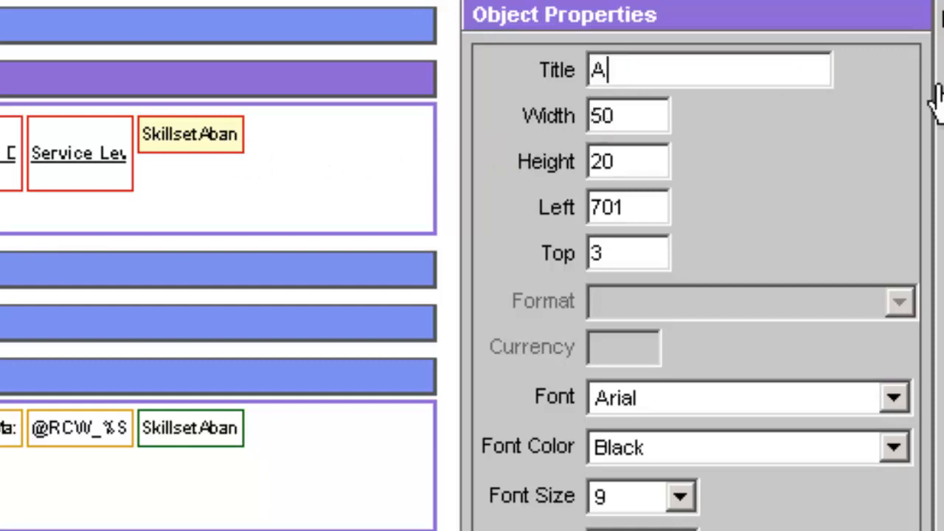
pyautogui.write('ban After Thresh')
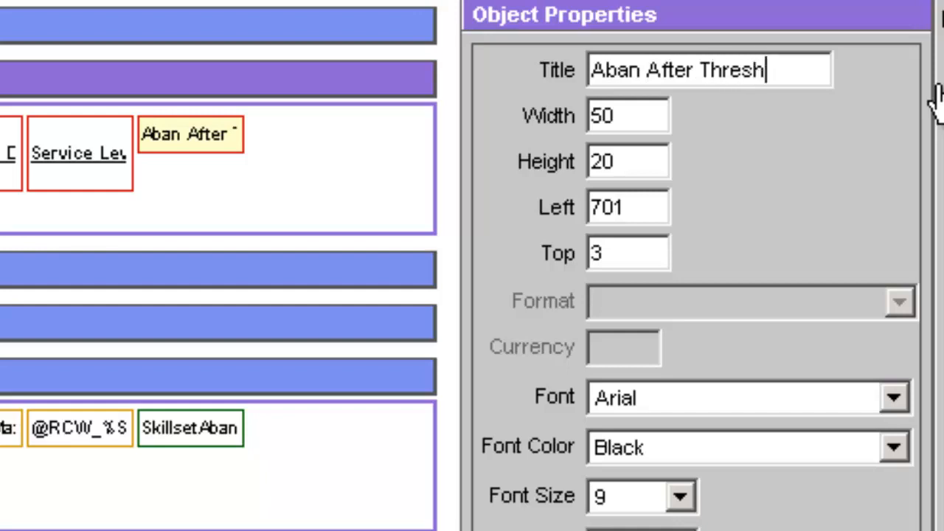
pyautogui.press('Tab')
# Set the Aban After Thresh label's height to 40 and make its text bold and underlined.
pyautogui.press('Tab')
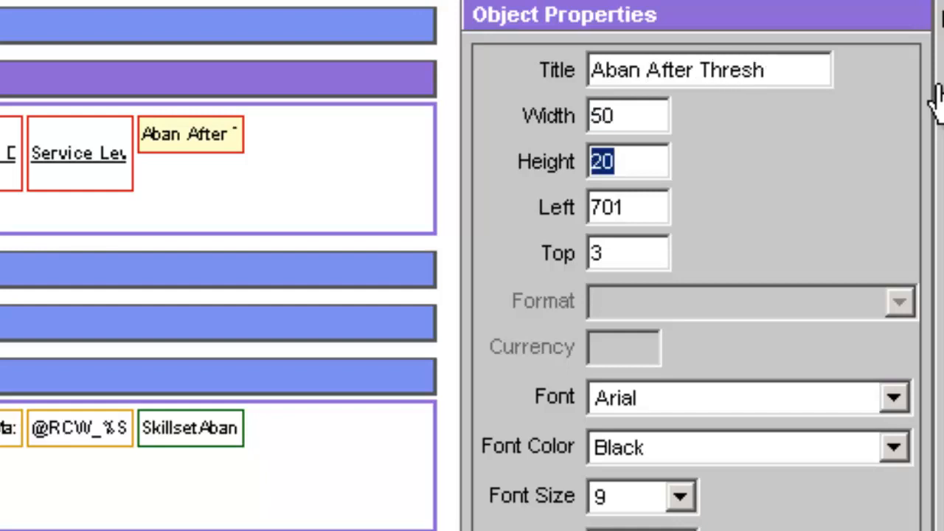
pyautogui.write('40')
pyautogui.press('Tab')
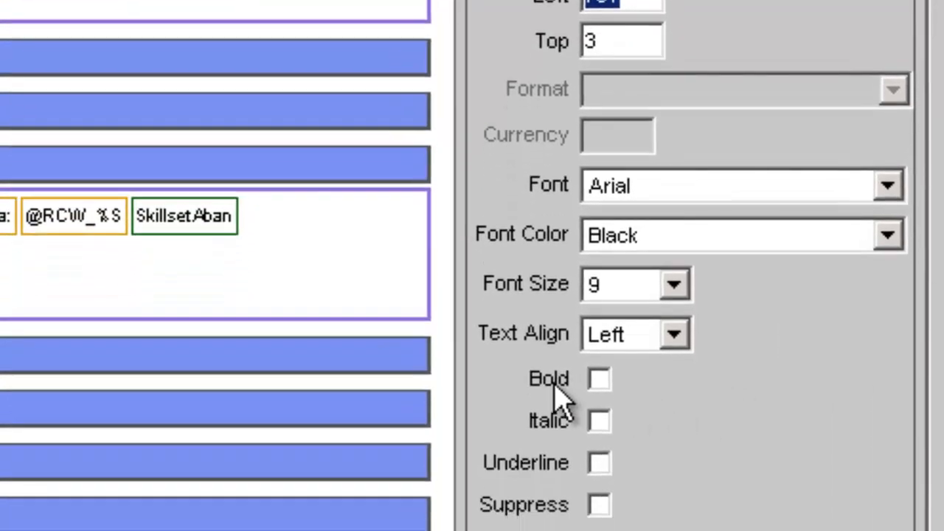
pyautogui.click(603, 400)
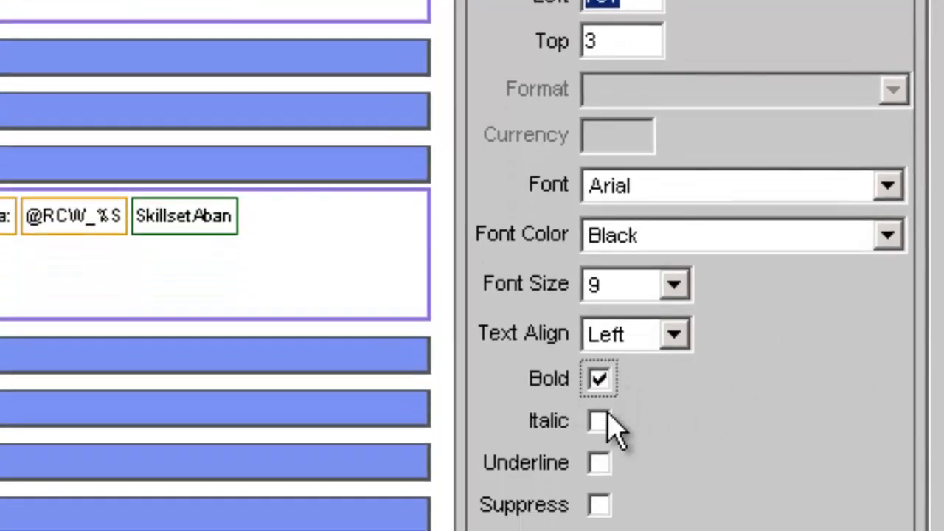
pyautogui.click(601, 464)
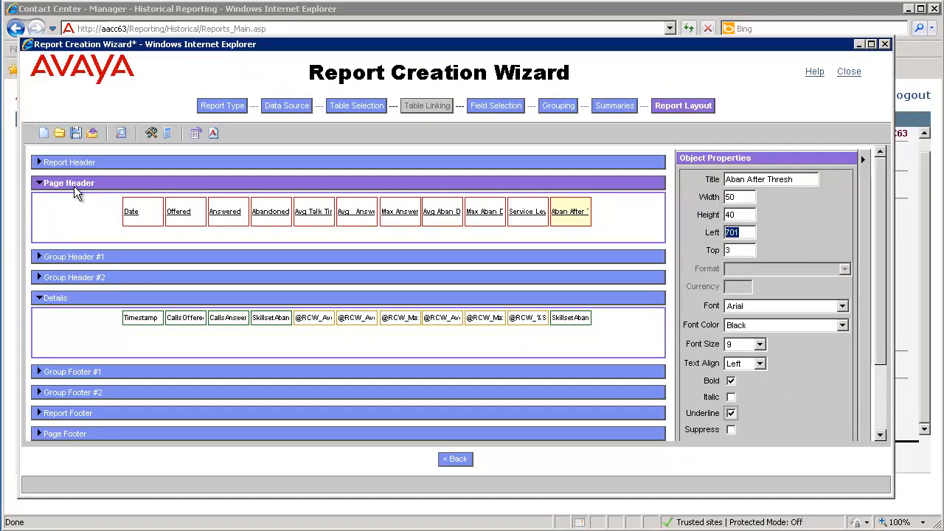
# In the Details section, place the SkillsetAbandonedAftThreshold field at top position 1 and set its number format to (1123).
pyautogui.click(74, 186)
pyautogui.click(577, 270)
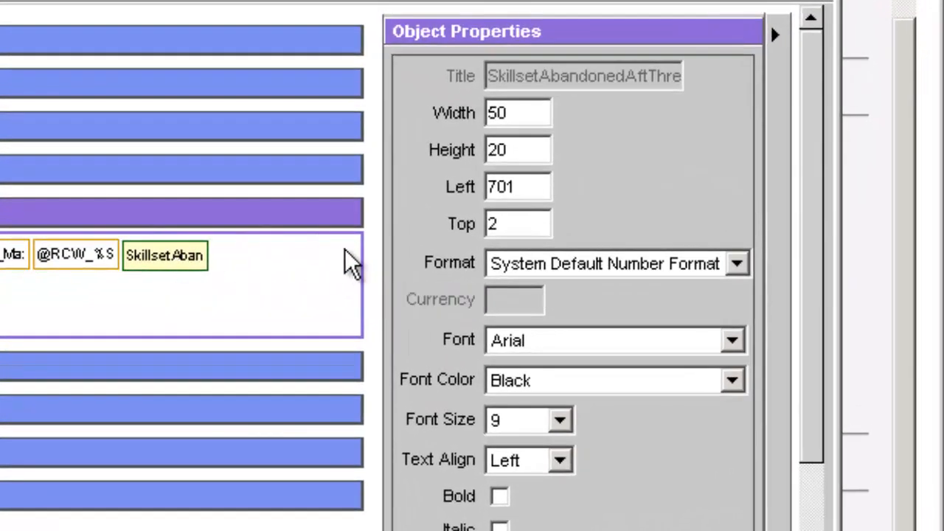
pyautogui.click(568, 264)
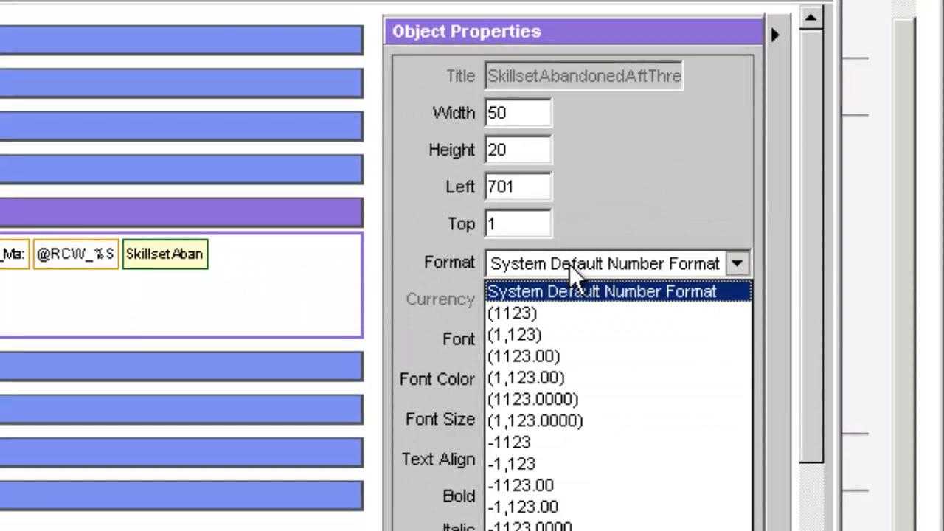
pyautogui.click(566, 313)
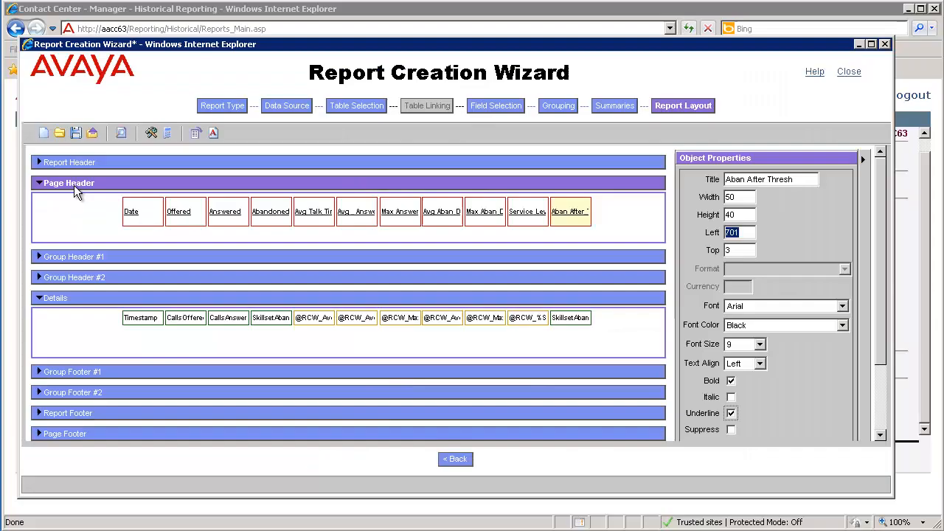
# Collapse the Page Header and Details sections, and set the SkillsetAbandonedAftThreshold total in Group Footer #1 to format (1123).
pyautogui.click(67, 184)
pyautogui.click(57, 248)
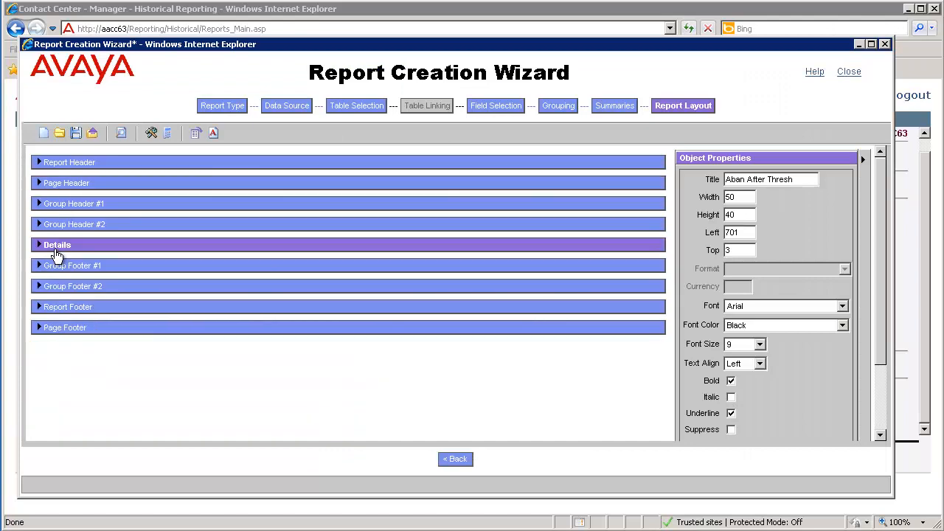
pyautogui.click(57, 265)
pyautogui.click(579, 289)
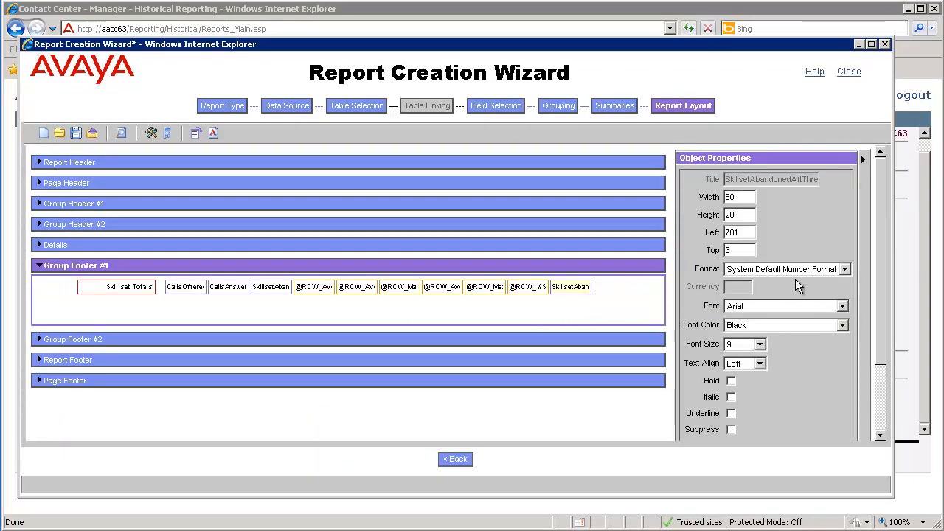
pyautogui.click(795, 270)
pyautogui.click(781, 292)
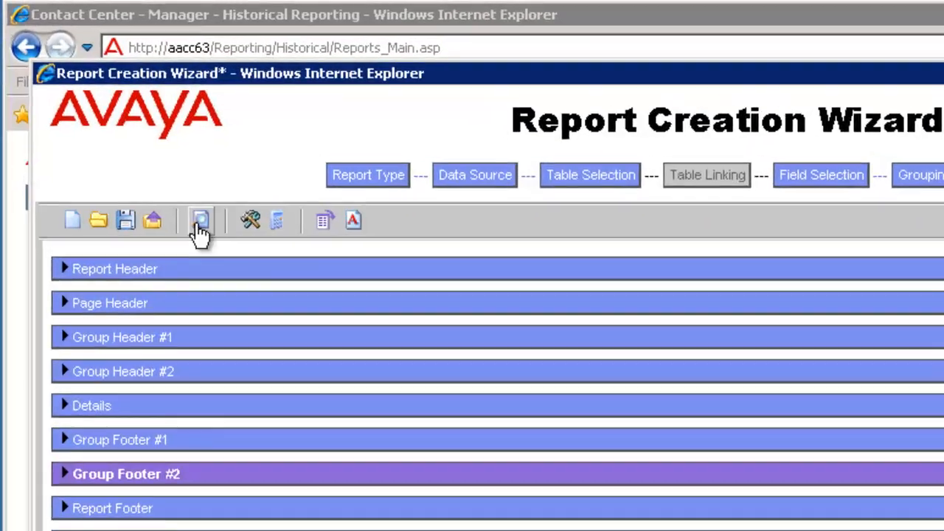
# Preview the report with iSkillsetStat.Timestamp data for 11/1/2013, from 12:00:00 AM to 11:59:59 PM.
pyautogui.click(121, 133)
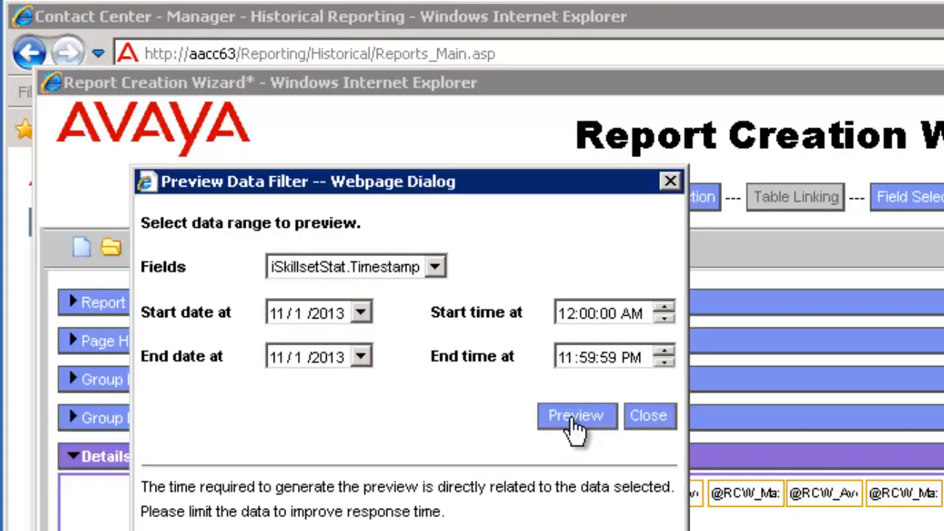
pyautogui.click(572, 418)
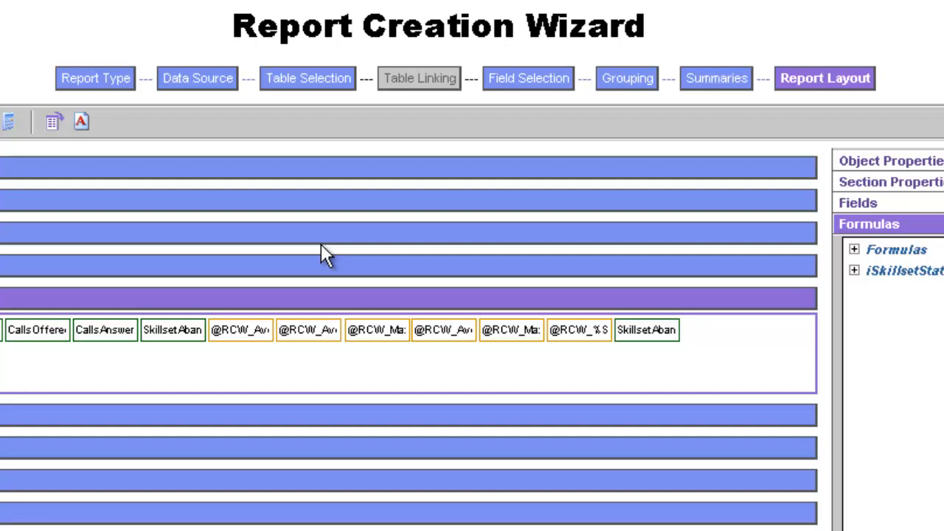
# Remove SkillsetAbandonedAftThreshold from the selected report fields in Field Selection, and proceed through Grouping to Summaries.
pyautogui.click(531, 91)
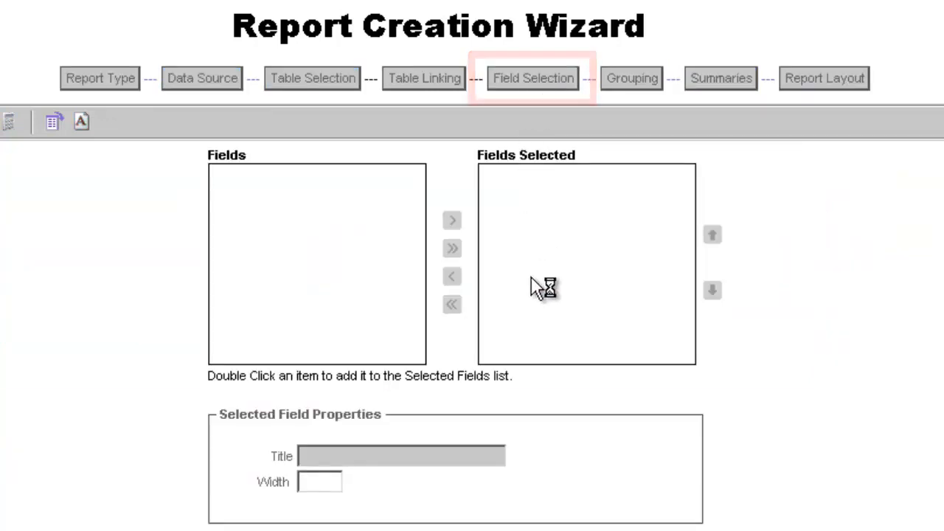
pyautogui.scroll(-1, 688, 335)
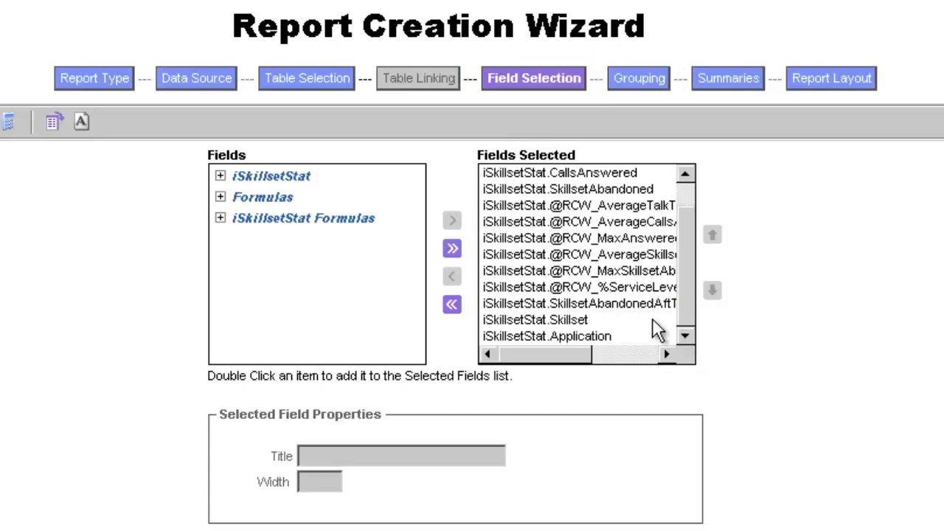
pyautogui.click(644, 302)
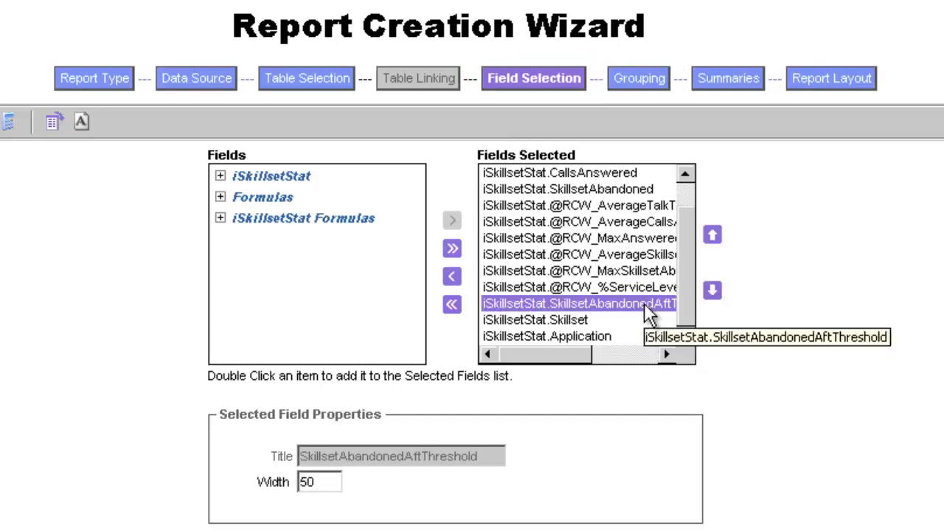
pyautogui.click(453, 278)
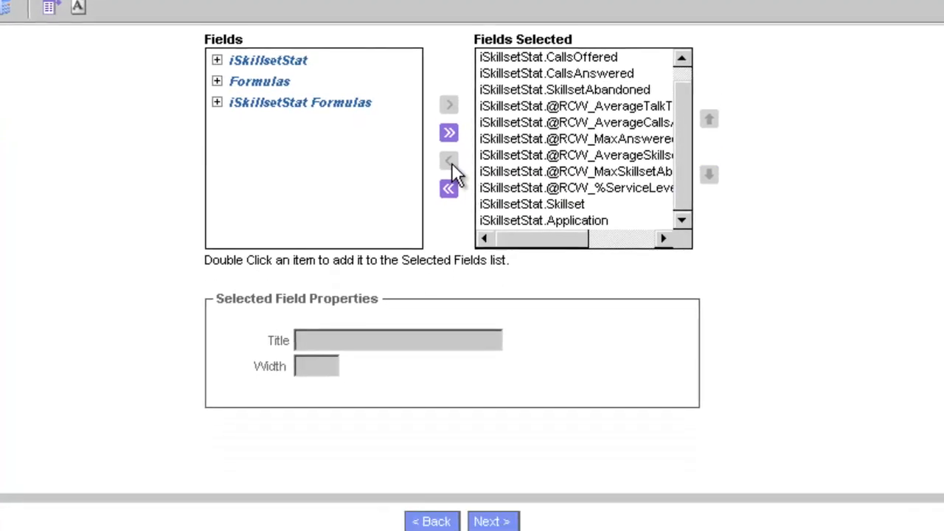
pyautogui.click(491, 505)
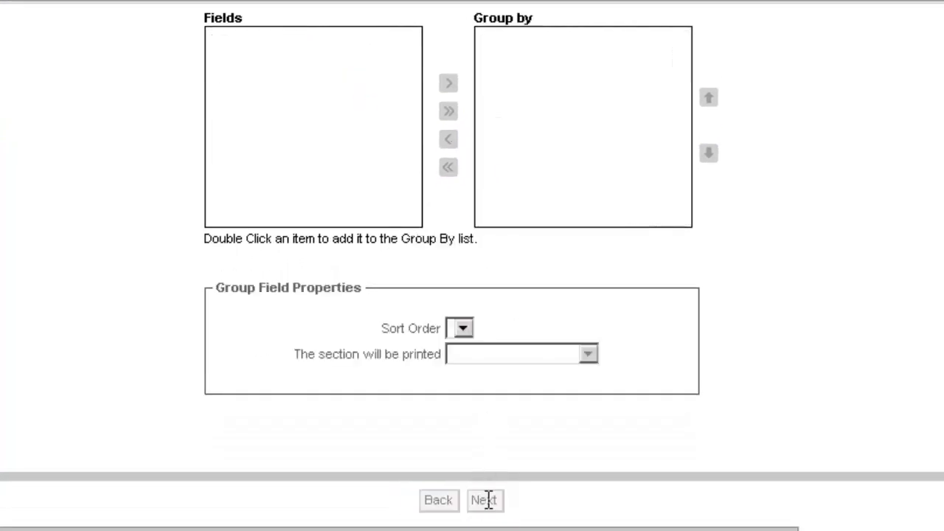
pyautogui.click(491, 506)
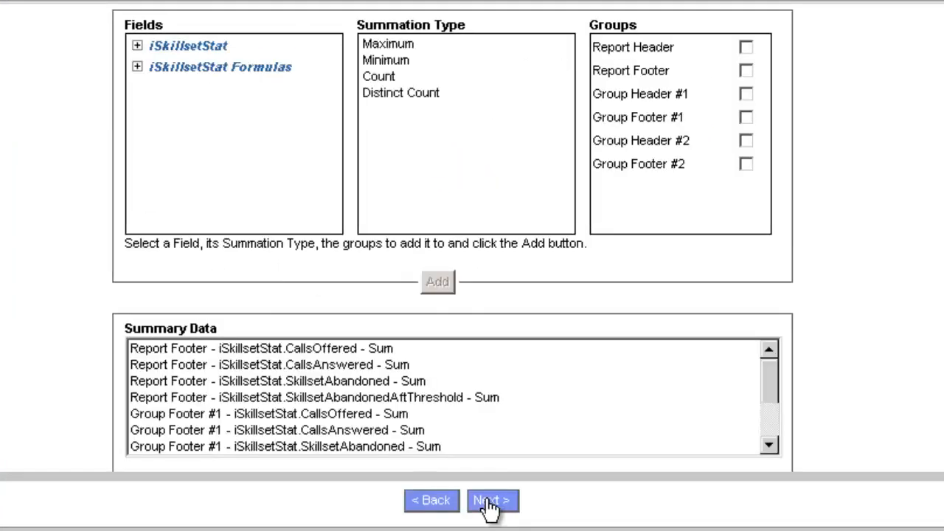
# Remove the SkillsetAbandonedAftThreshold Sum summaries from Report Footer, Group Footer #1 and Group Footer #2, and proceed to Report Layout.
pyautogui.scroll(-2, 769, 325)
pyautogui.click(438, 357)
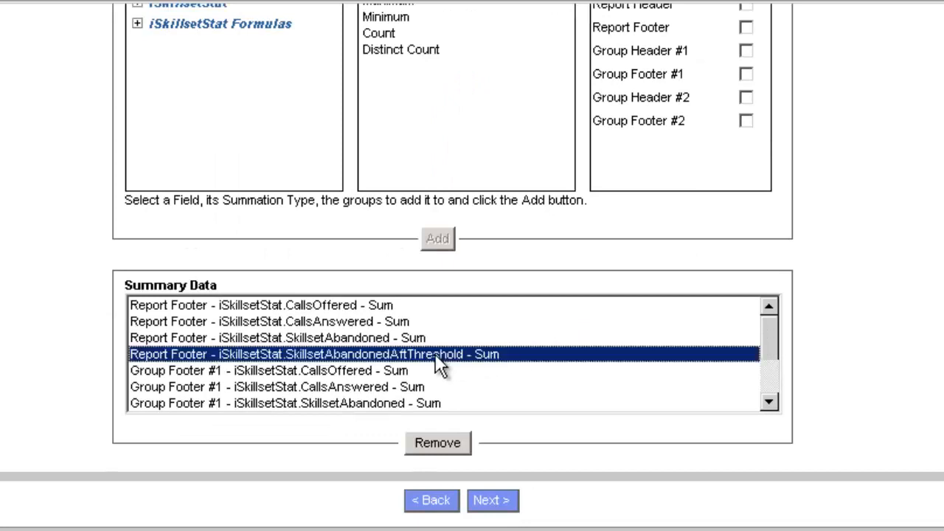
pyautogui.click(442, 445)
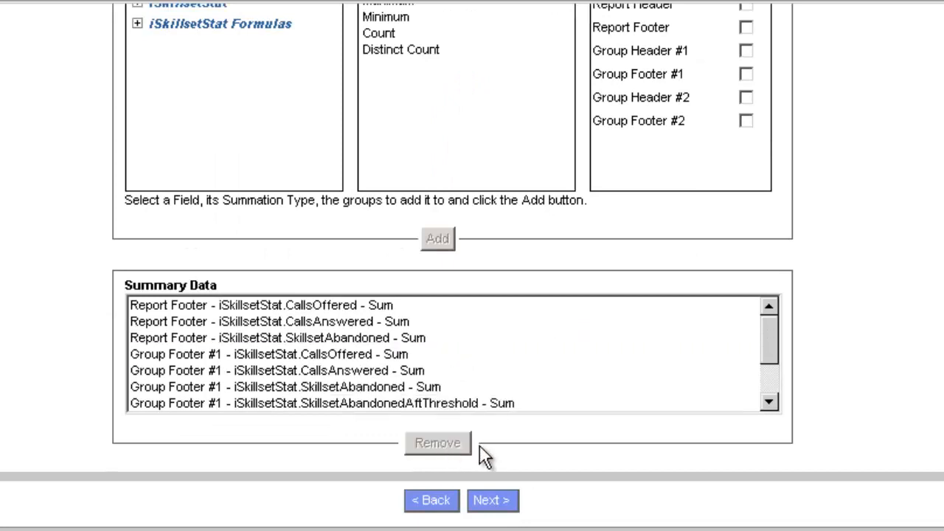
pyautogui.click(448, 404)
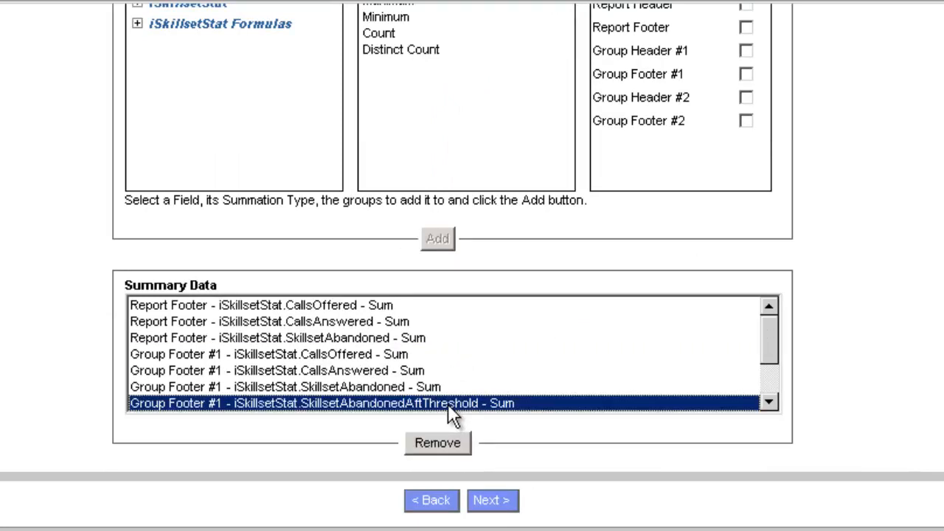
pyautogui.click(449, 443)
pyautogui.scroll(-1, 451, 375)
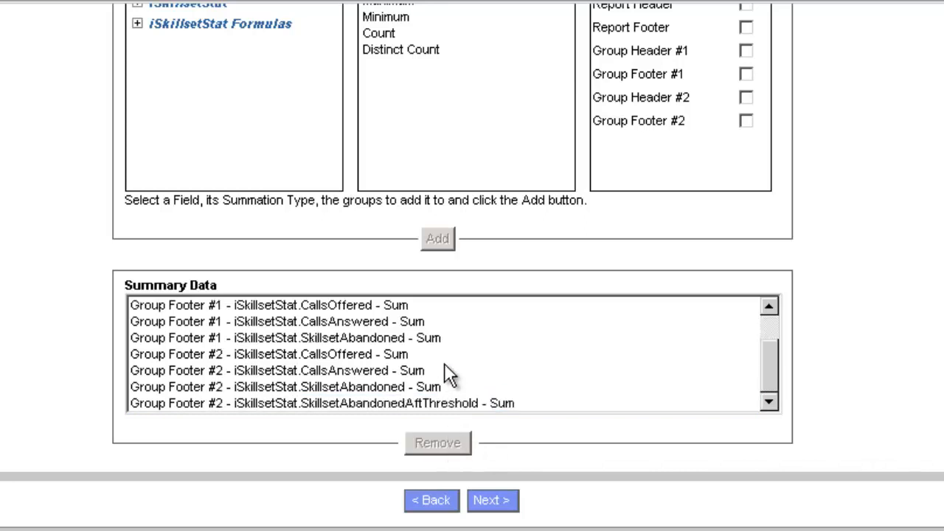
pyautogui.click(436, 405)
pyautogui.click(438, 442)
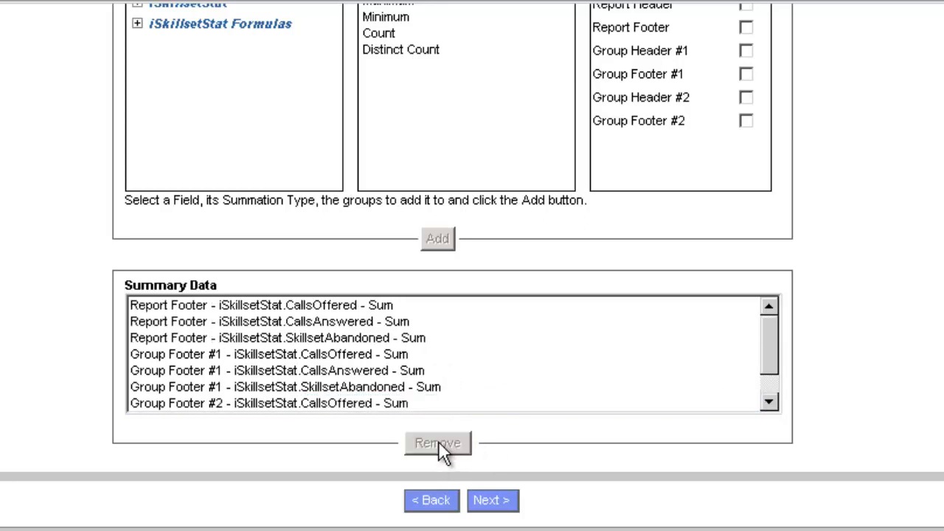
pyautogui.click(492, 500)
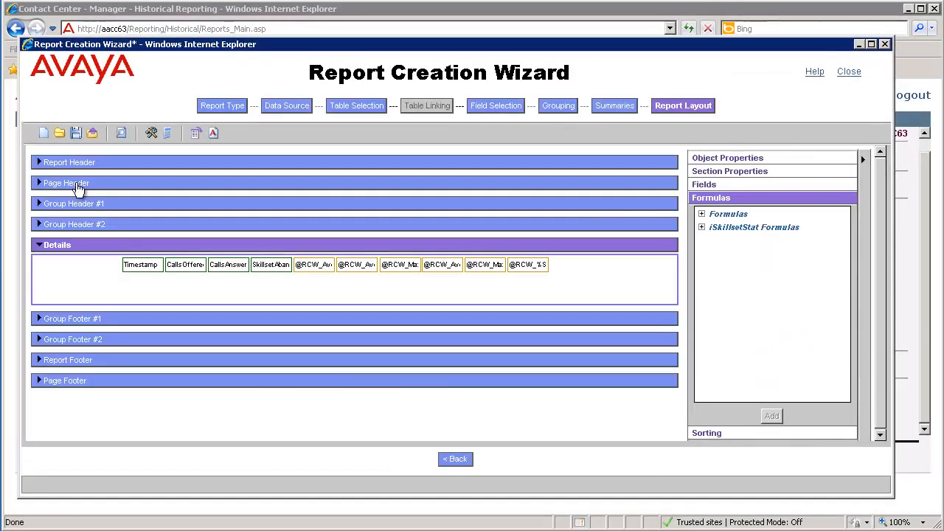
# Expand the Page Header, Group Footer #1, Group Footer #2 and Report Footer sections to check their fields for SkillsetAbandonedAftThreshold.
pyautogui.click(73, 182)
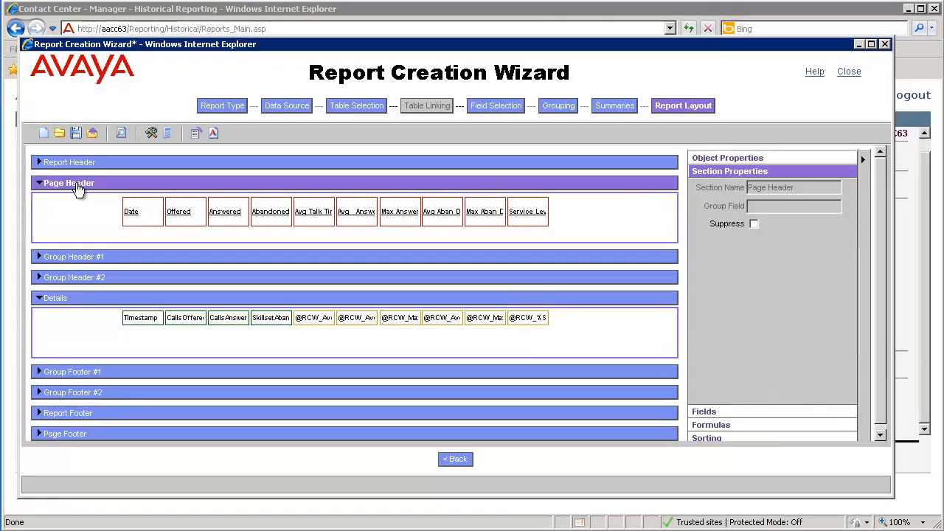
pyautogui.click(74, 373)
pyautogui.scroll(-1, 90, 342)
pyautogui.click(83, 387)
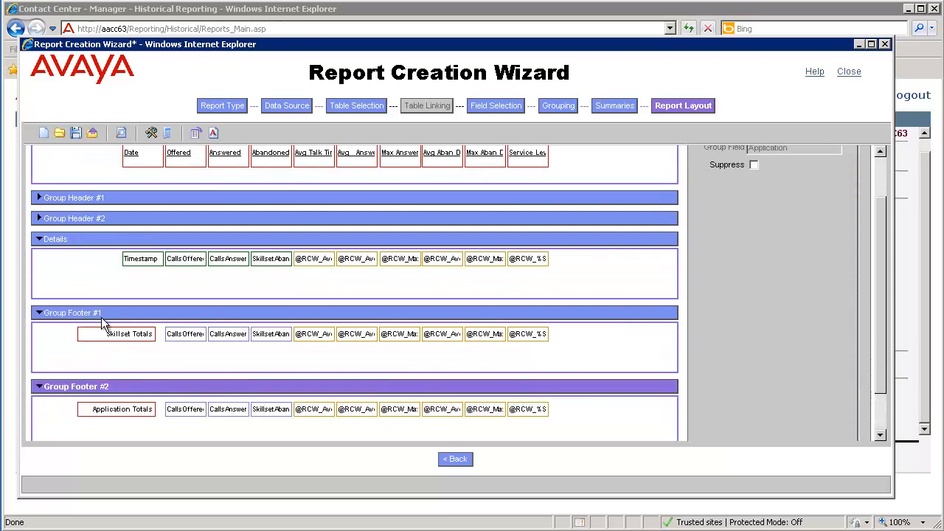
pyautogui.scroll(-1, 101, 317)
pyautogui.click(87, 407)
pyautogui.scroll(-1, 86, 411)
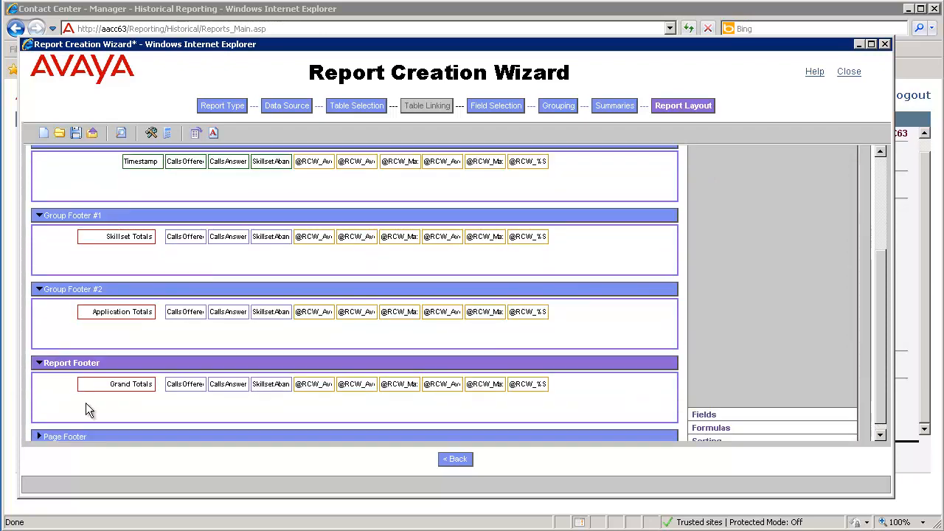
pyautogui.scroll(-1, 86, 403)
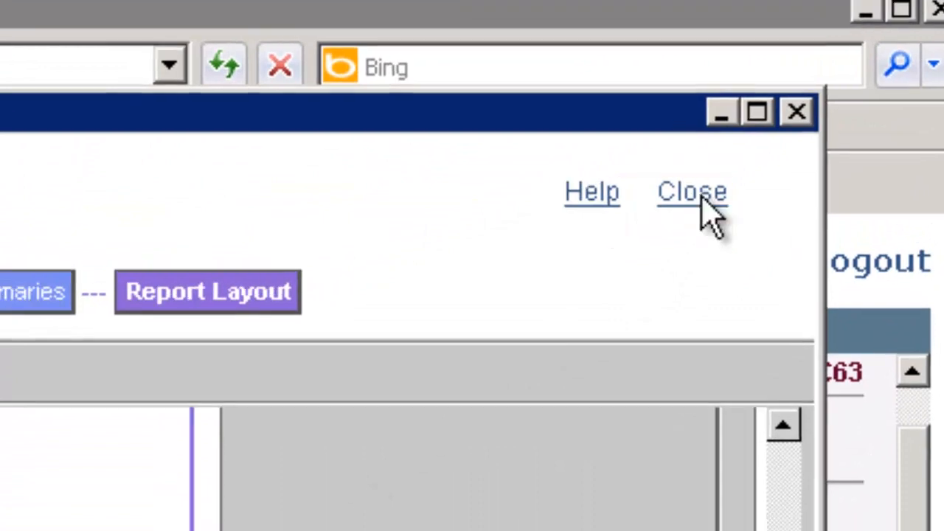
# Close the Report Creation Wizard without saving the current report.
pyautogui.click(676, 217)
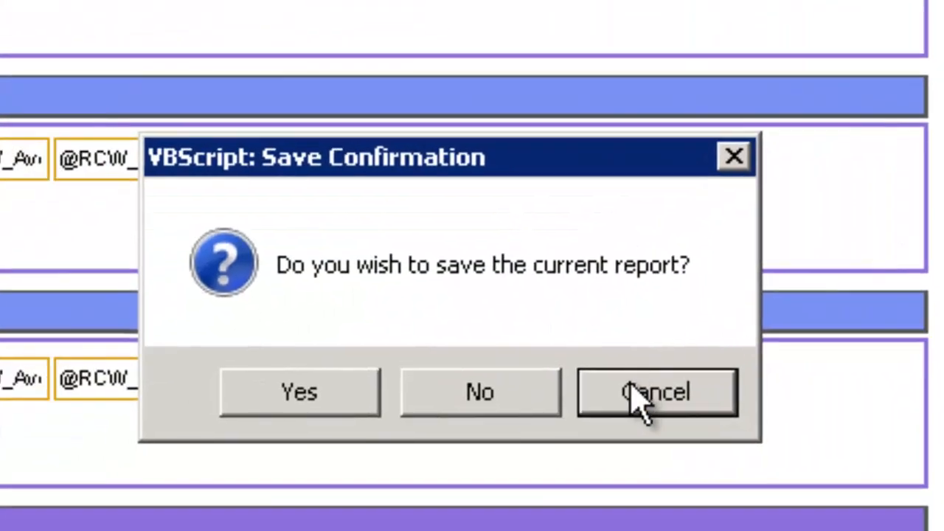
pyautogui.click(502, 412)
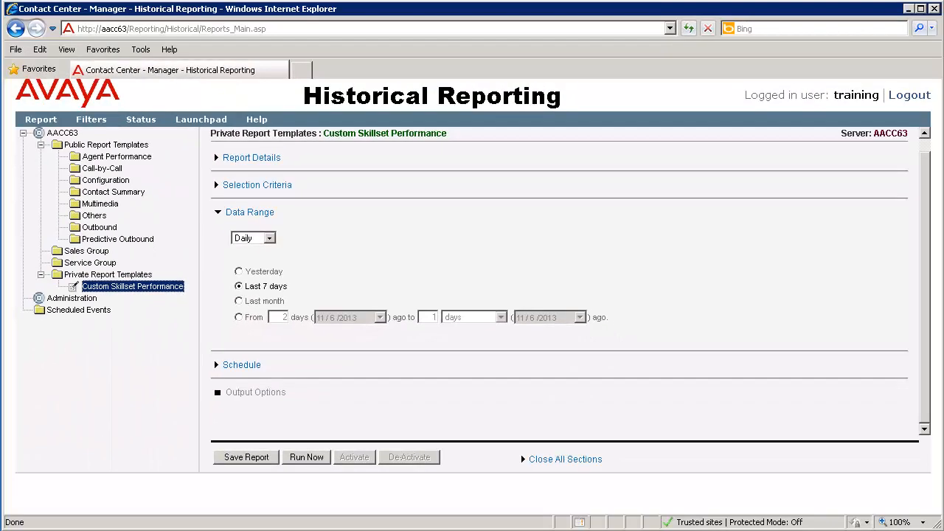